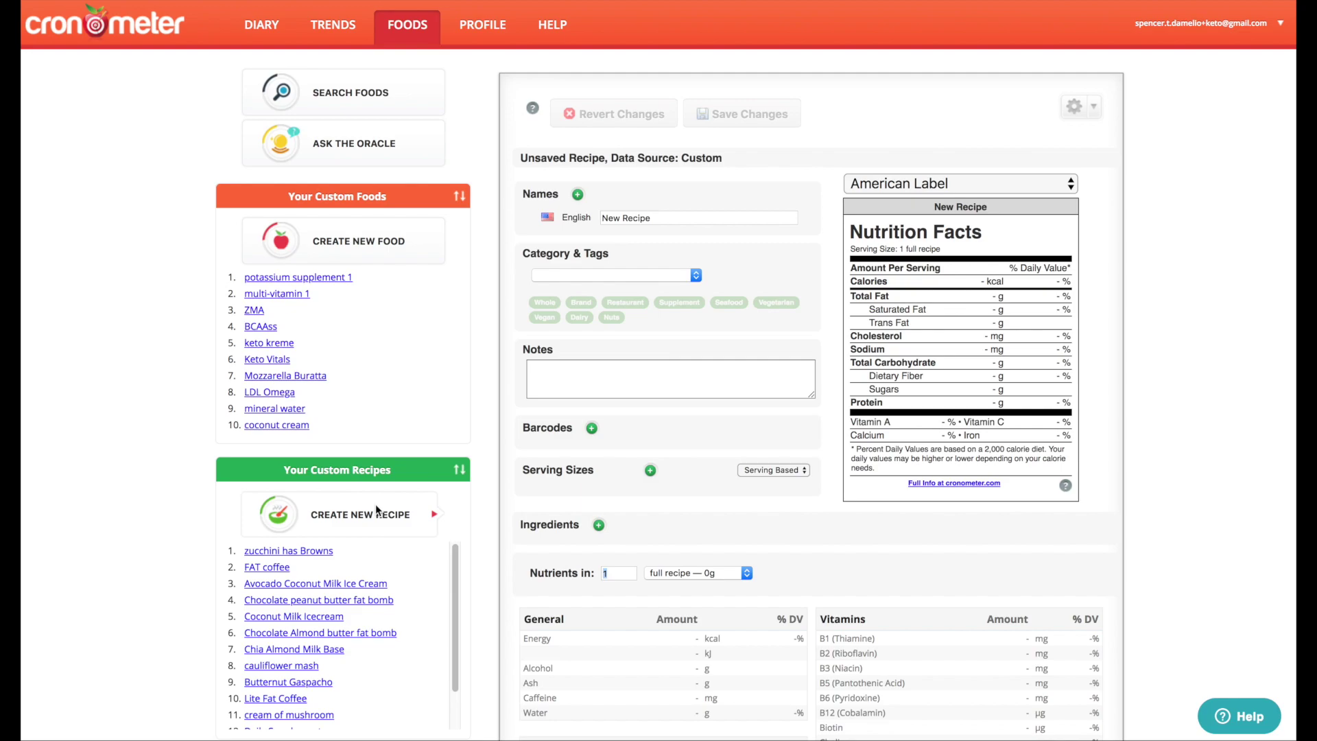
Name the new recipe "Meal Plan Day 1" and set its category to Meals, Entrees, and Sidedishes
triple_click(660, 218)
type("meal")
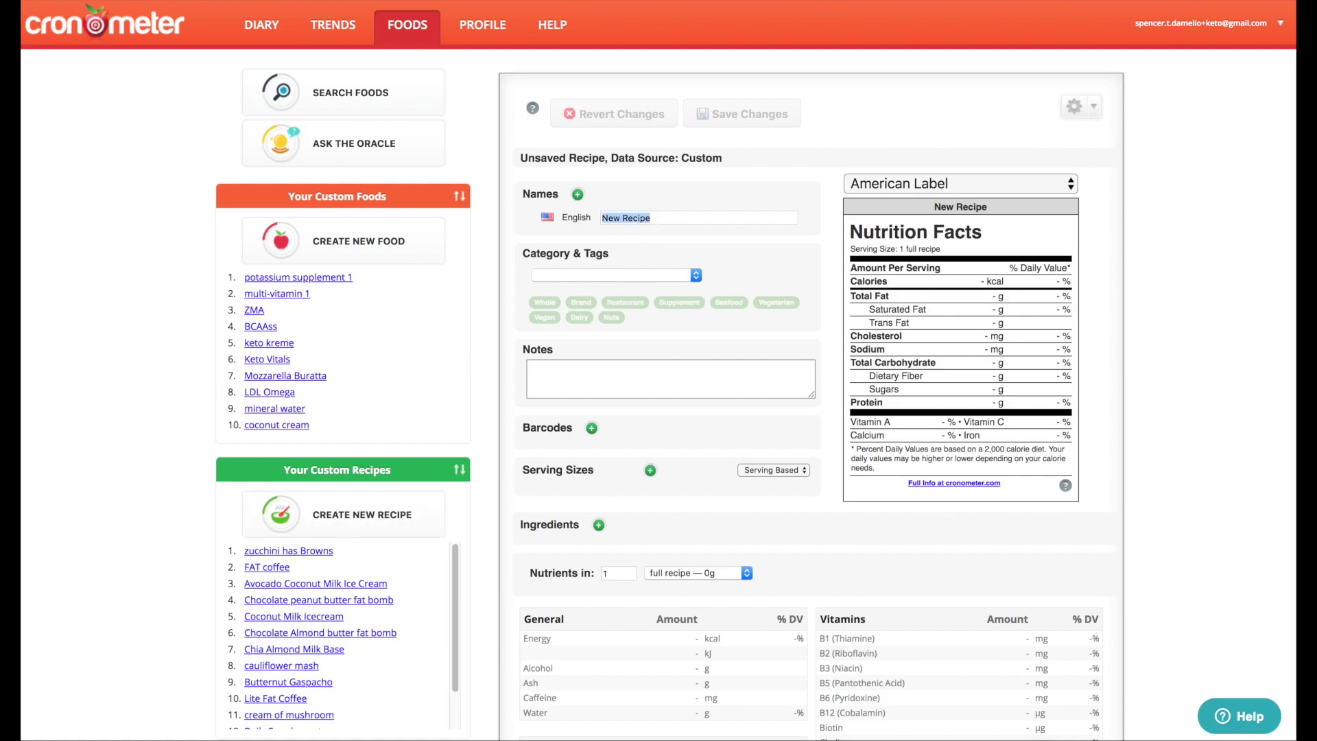
key("BackSpace")
key("BackSpace")
key("BackSpace")
key("BackSpace")
type("Meal Plan")
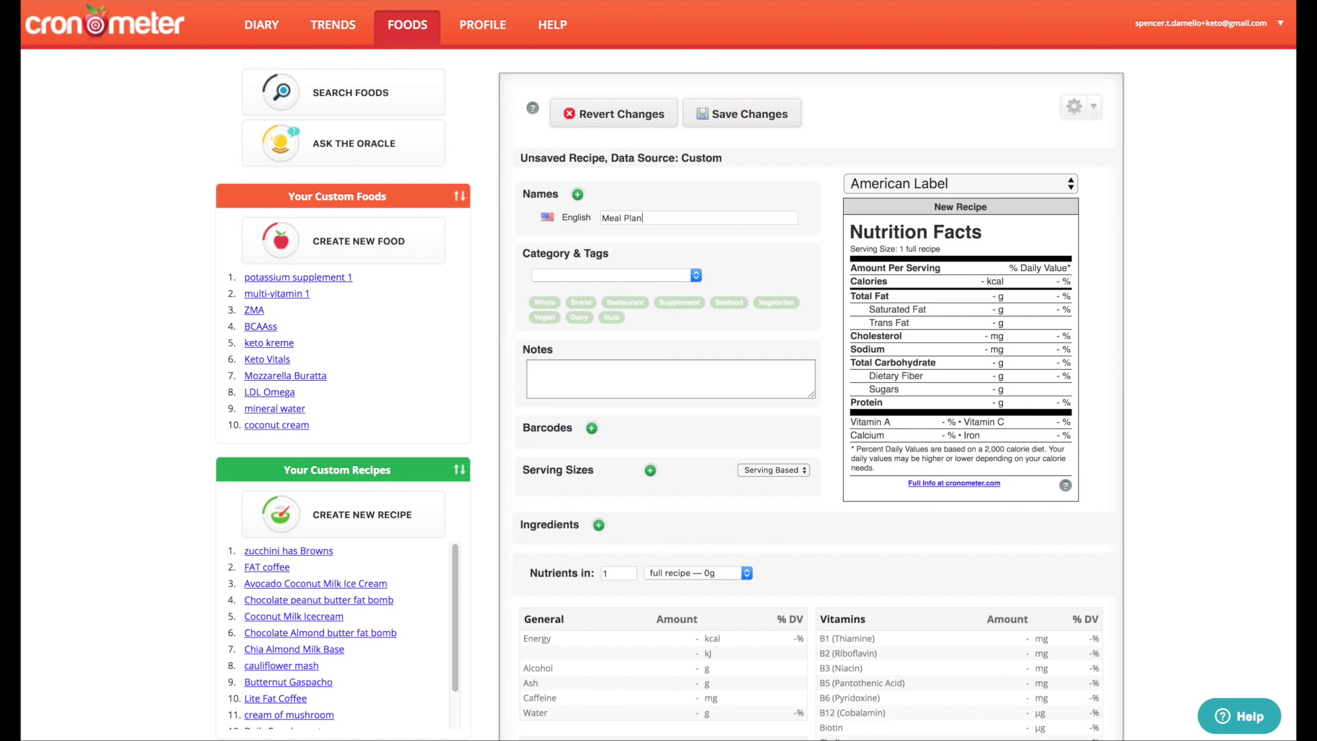
type(" Day 1")
left_click(649, 280)
left_click(616, 460)
Add one full recipe of Lite Fat Coffee from the custom foods as an ingredient and save the recipe
left_click(599, 526)
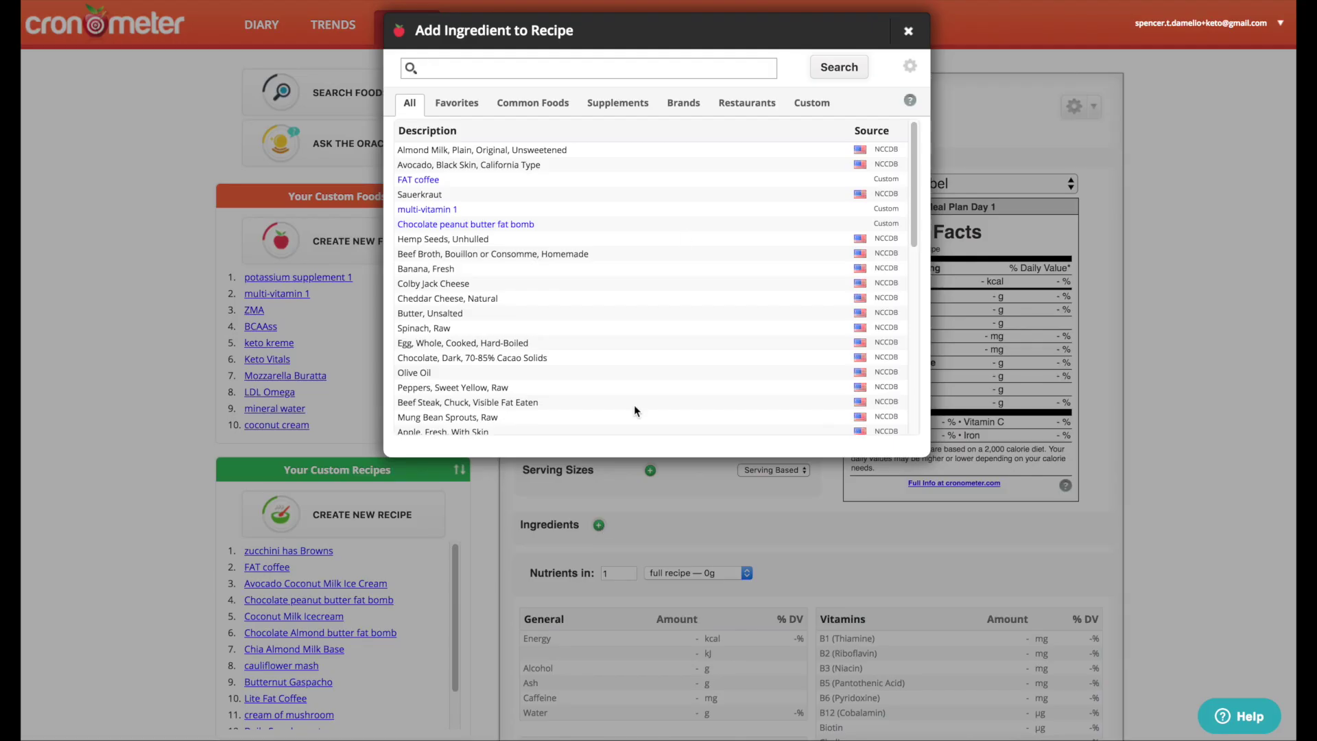
left_click(812, 103)
left_click(441, 343)
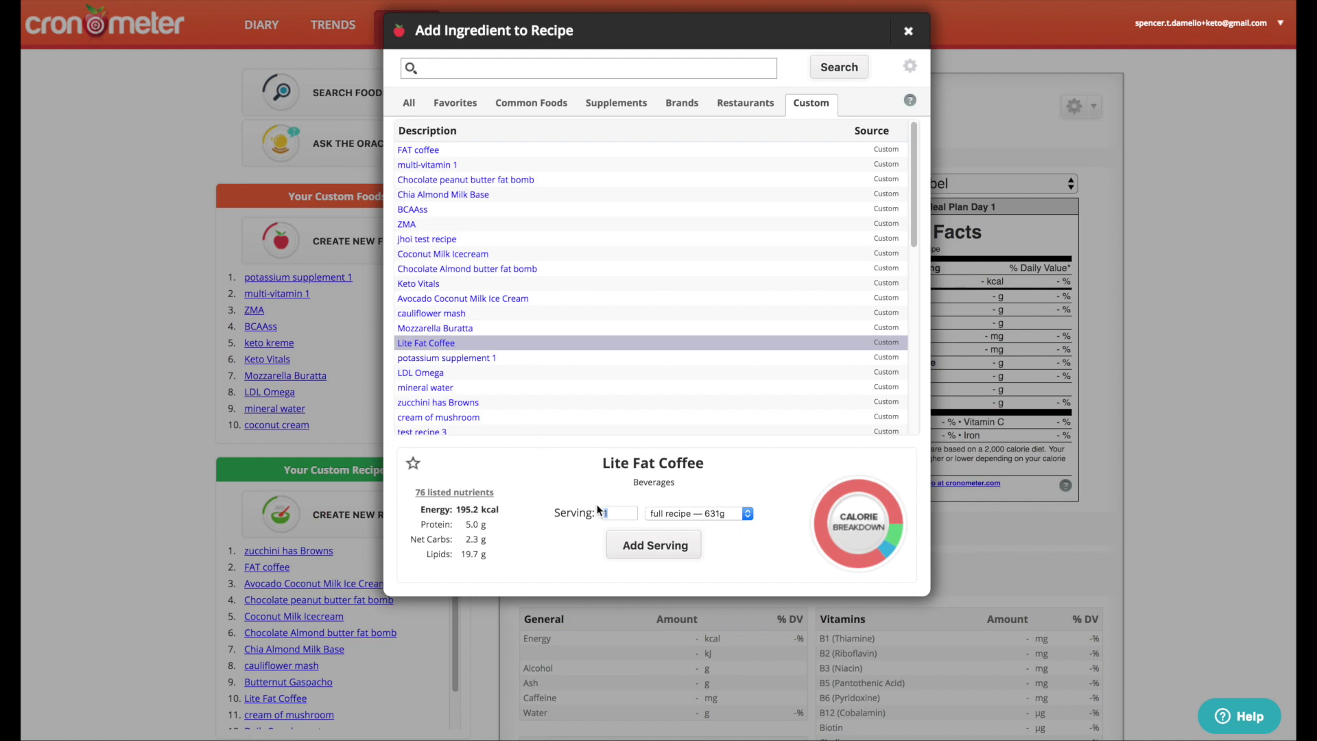
left_click(644, 549)
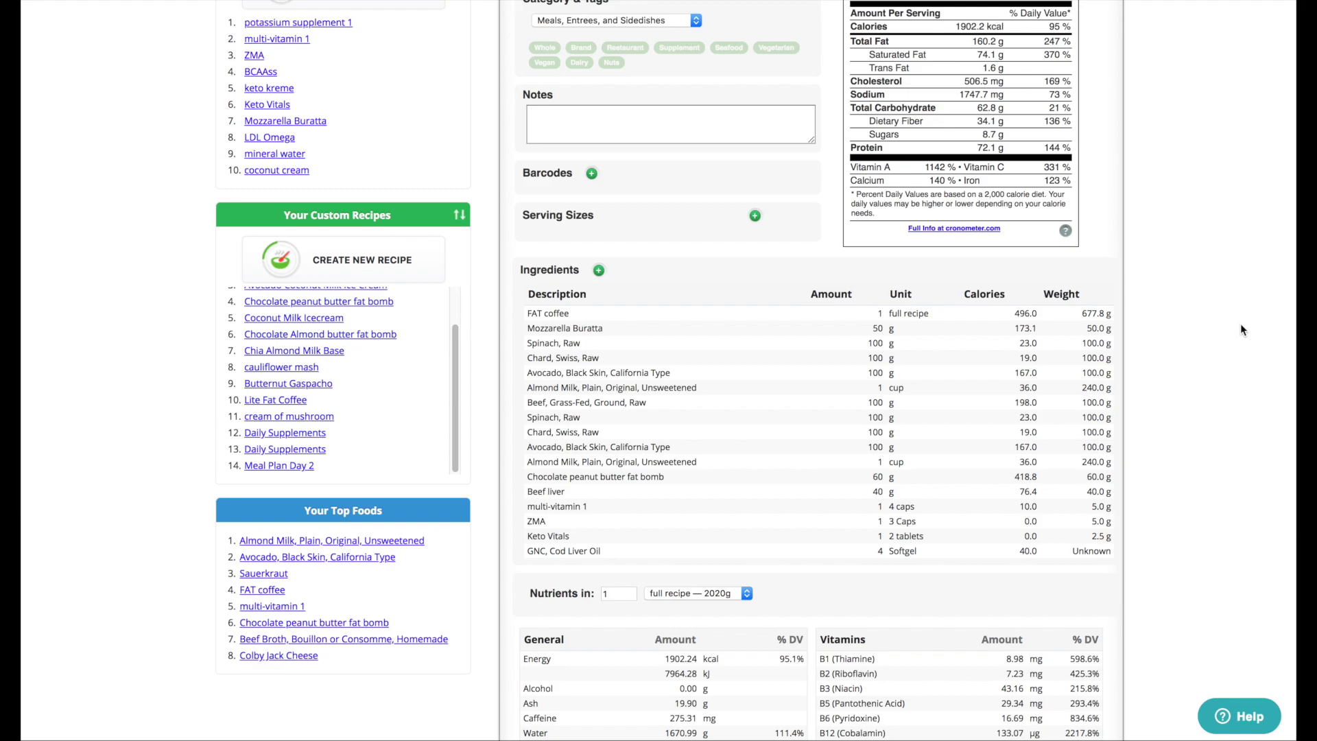
scroll(1241, 323, "up", 5)
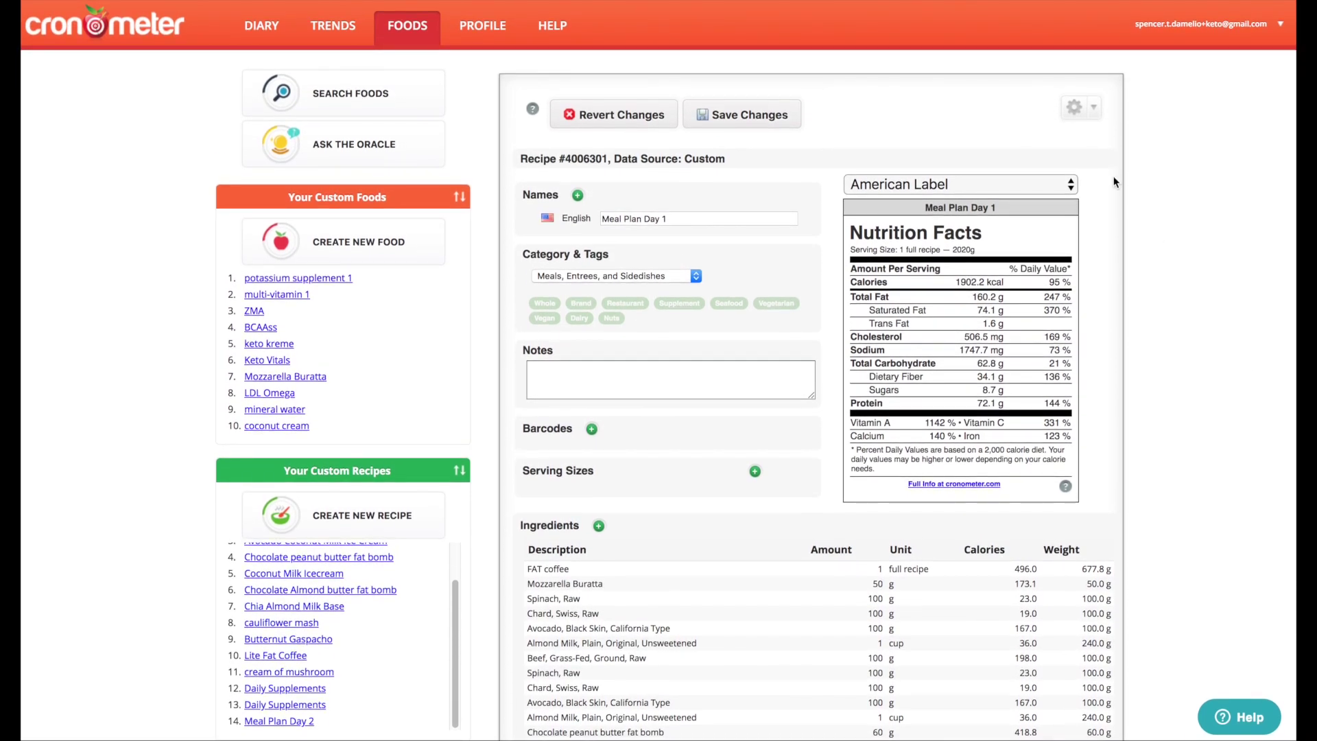
left_click(767, 116)
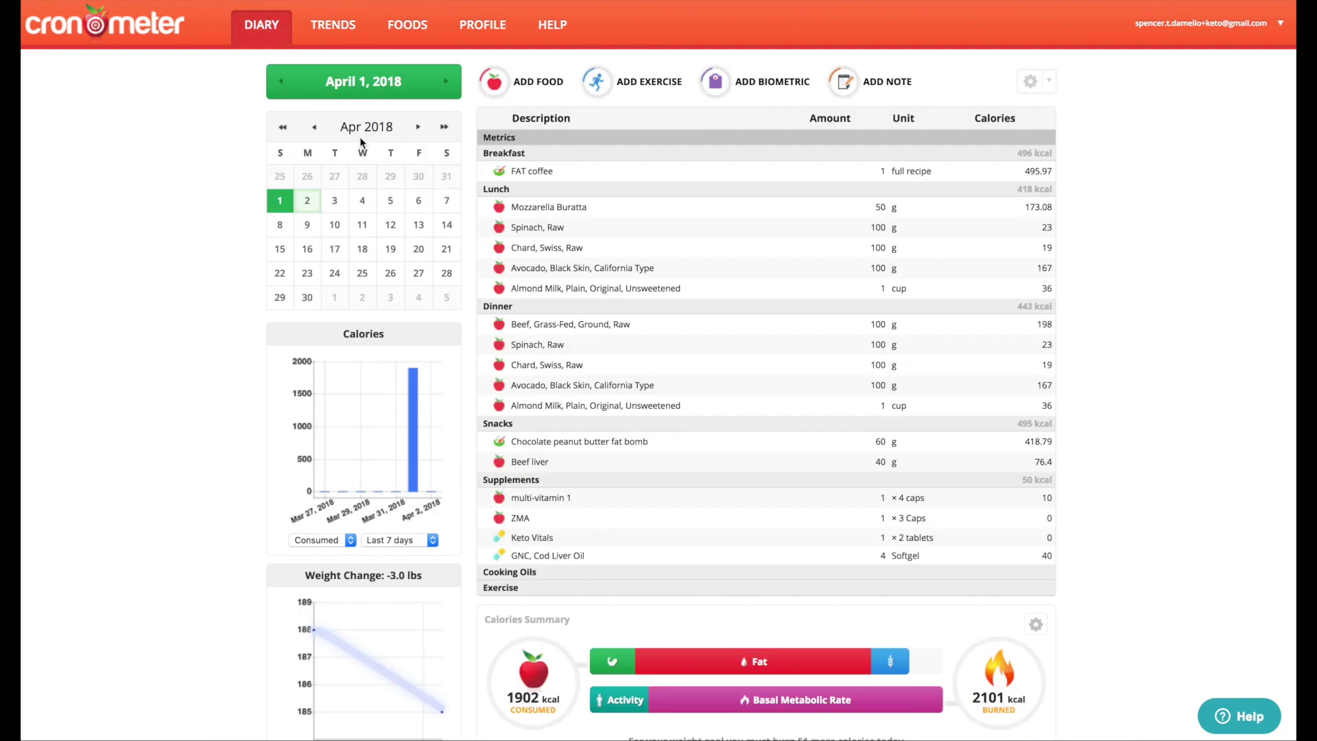
Create a recipe from all of April 1's Breakfast, Lunch, Dinner, Snacks and Supplements entries and save it as "Meal Plan Day 1"
left_click(511, 154)
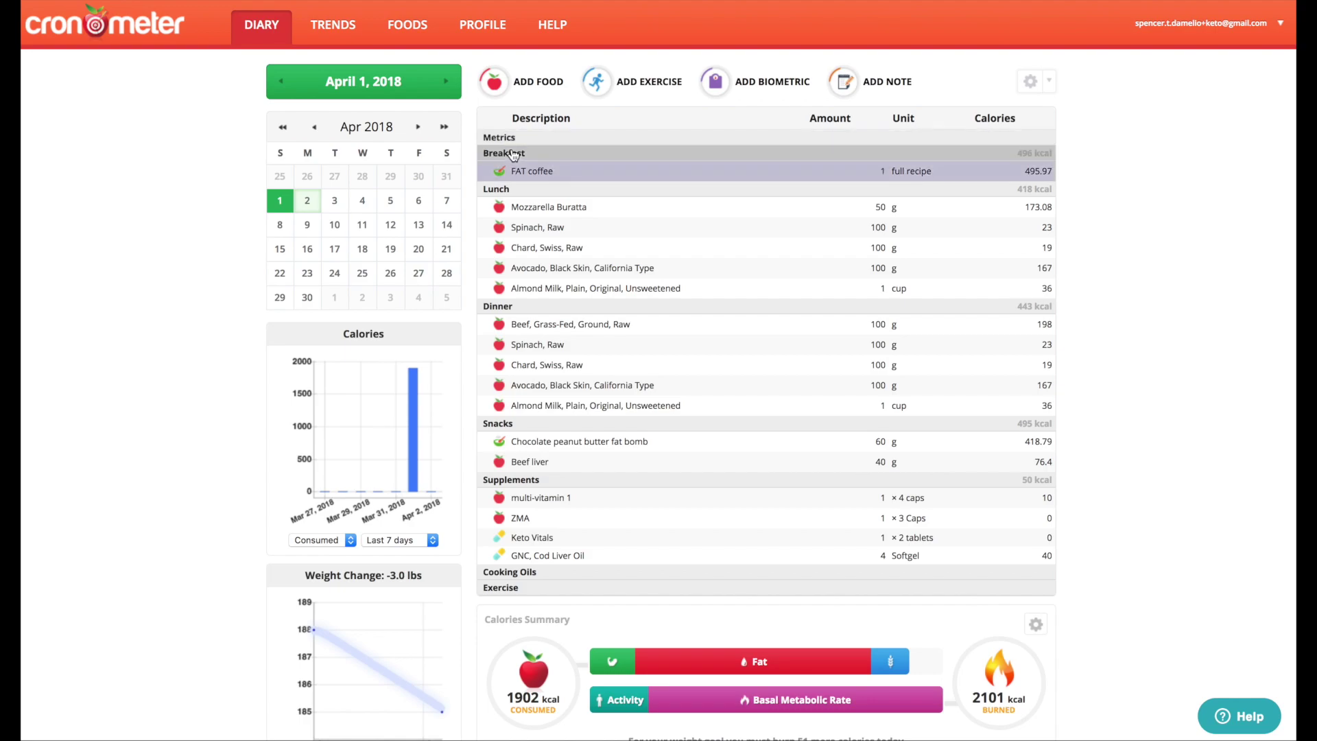
left_click(513, 190)
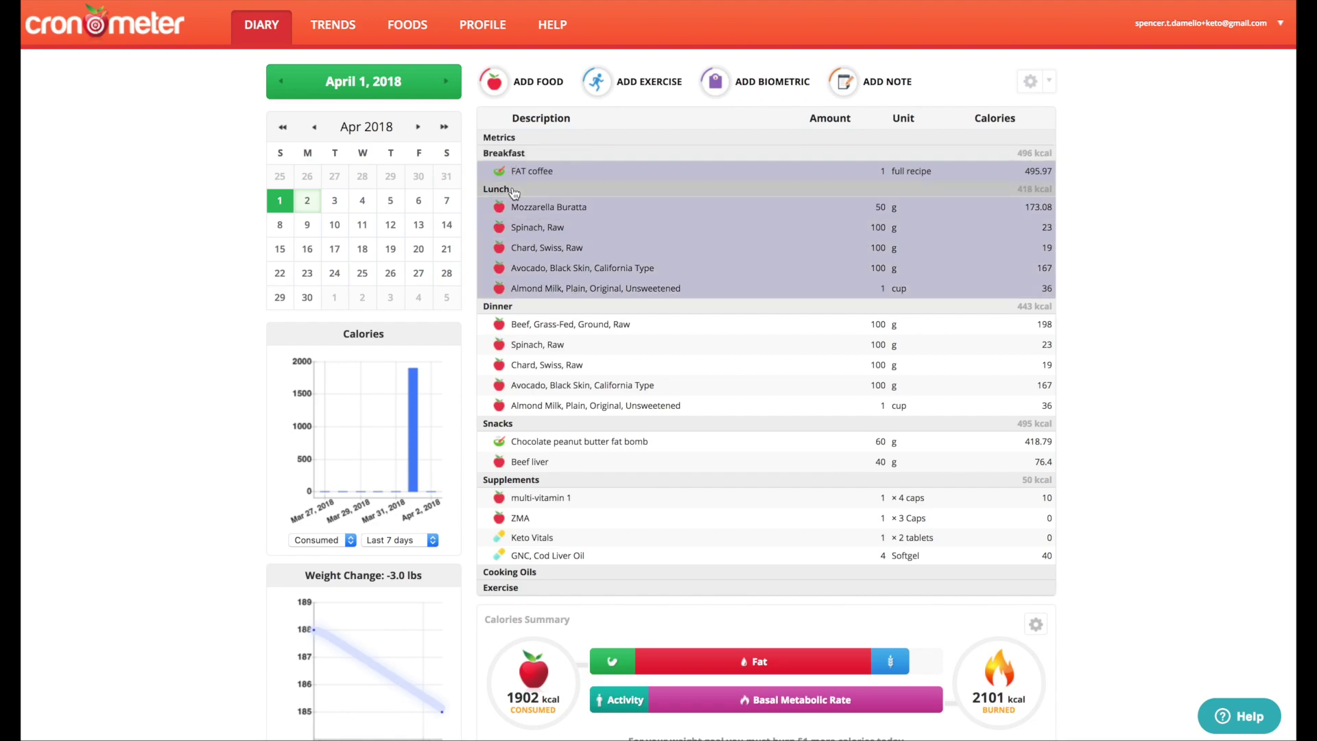
left_click(508, 307)
left_click(503, 424)
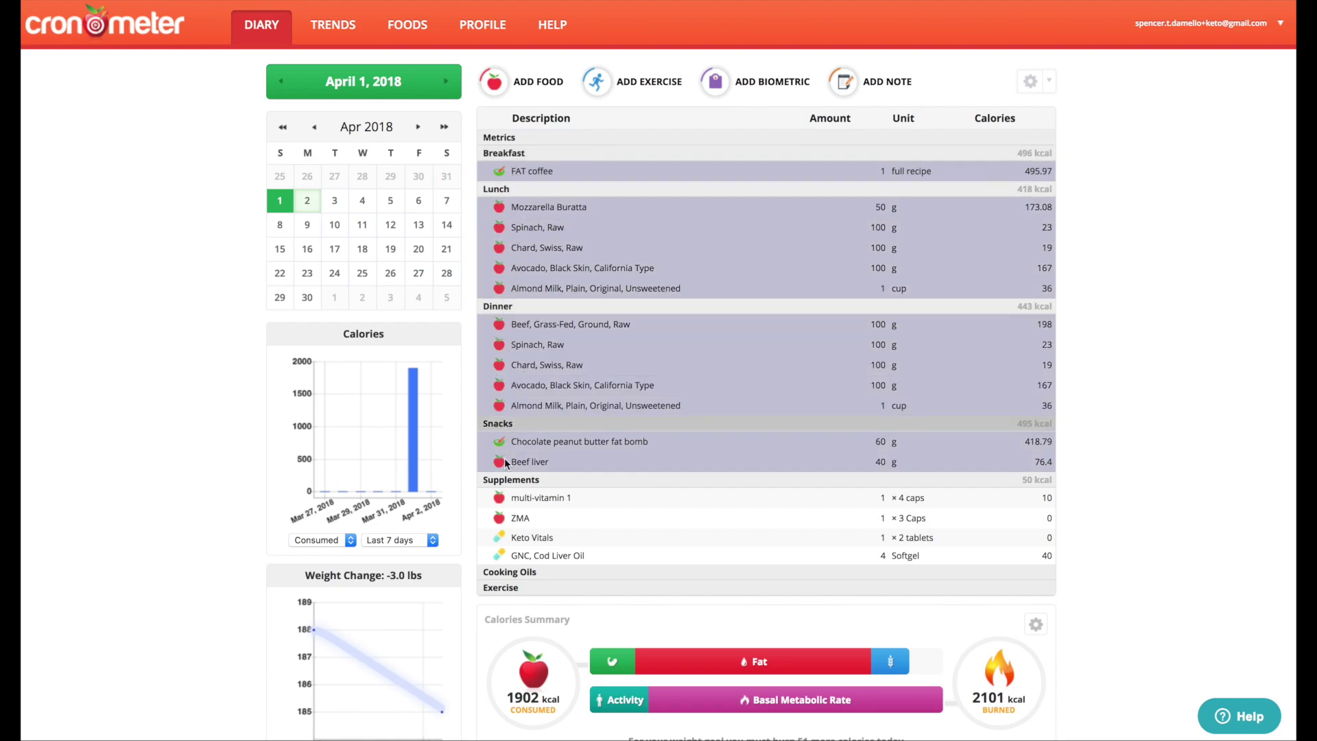
left_click(502, 481)
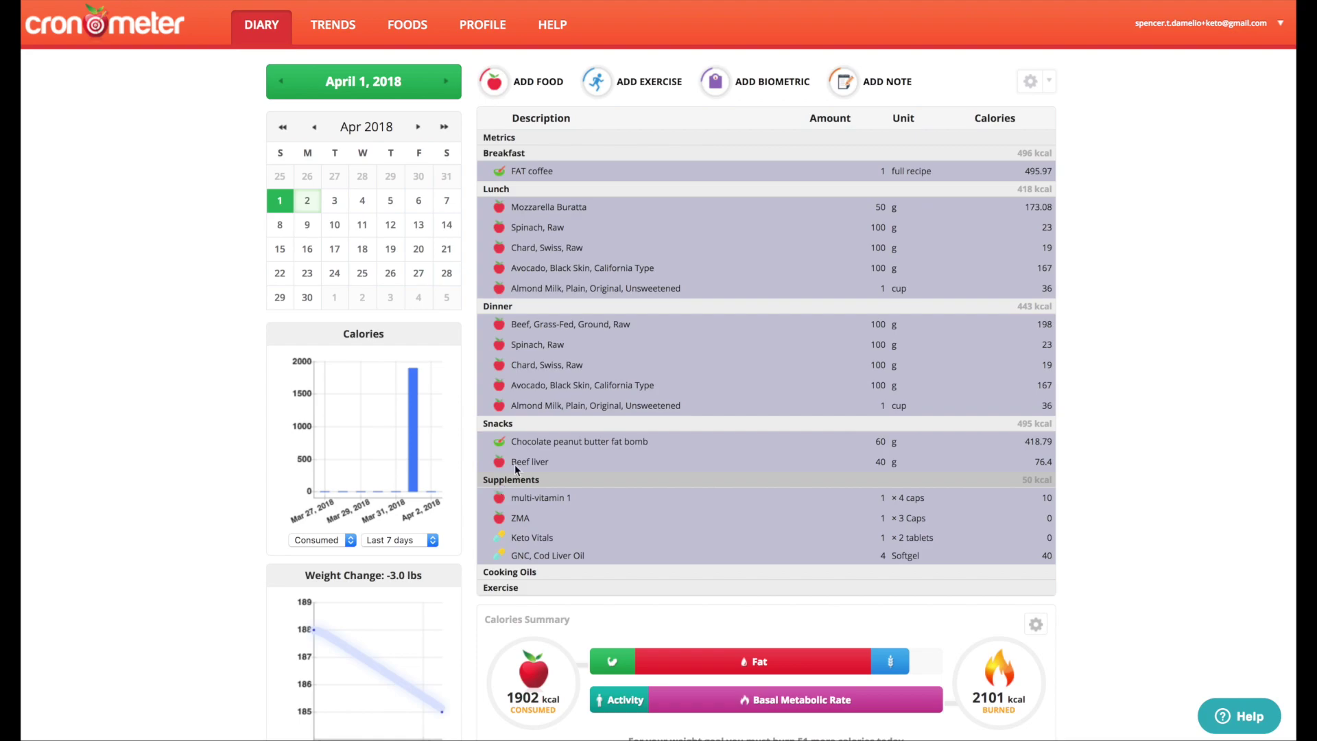
right_click(591, 409)
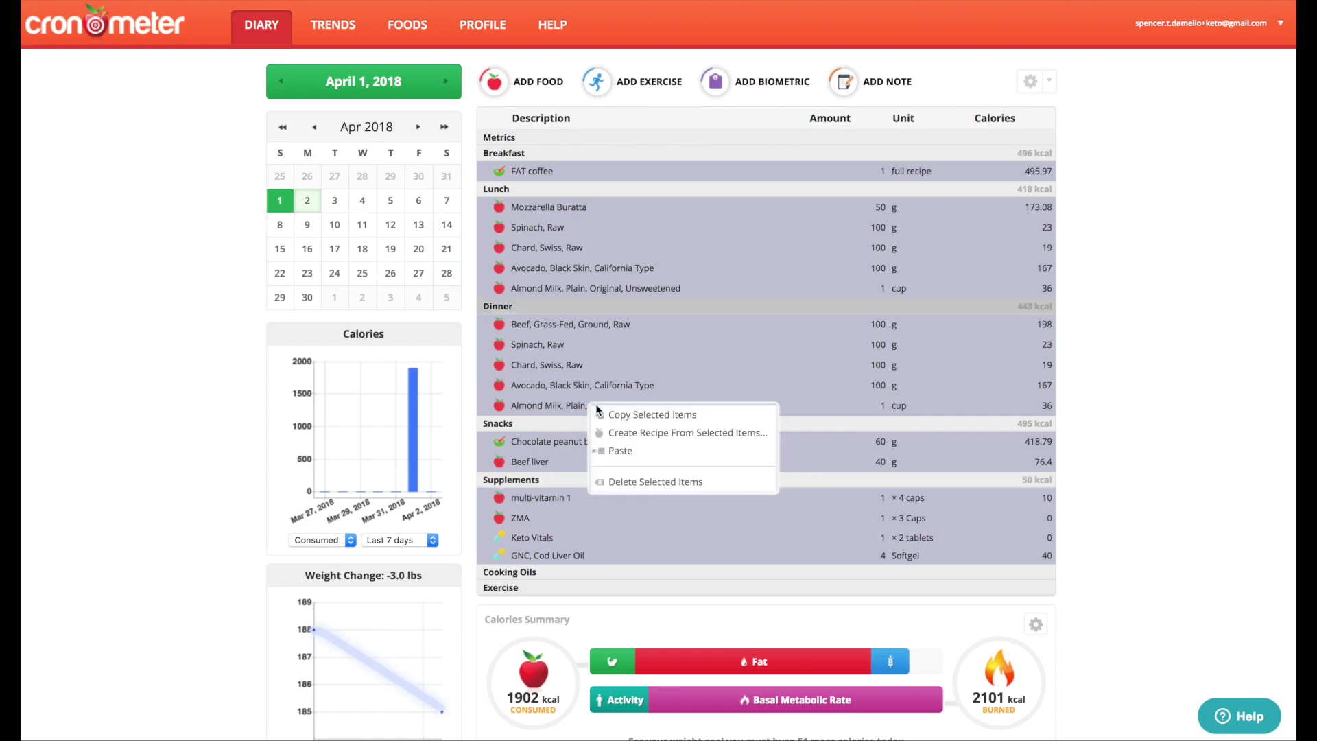
left_click(642, 433)
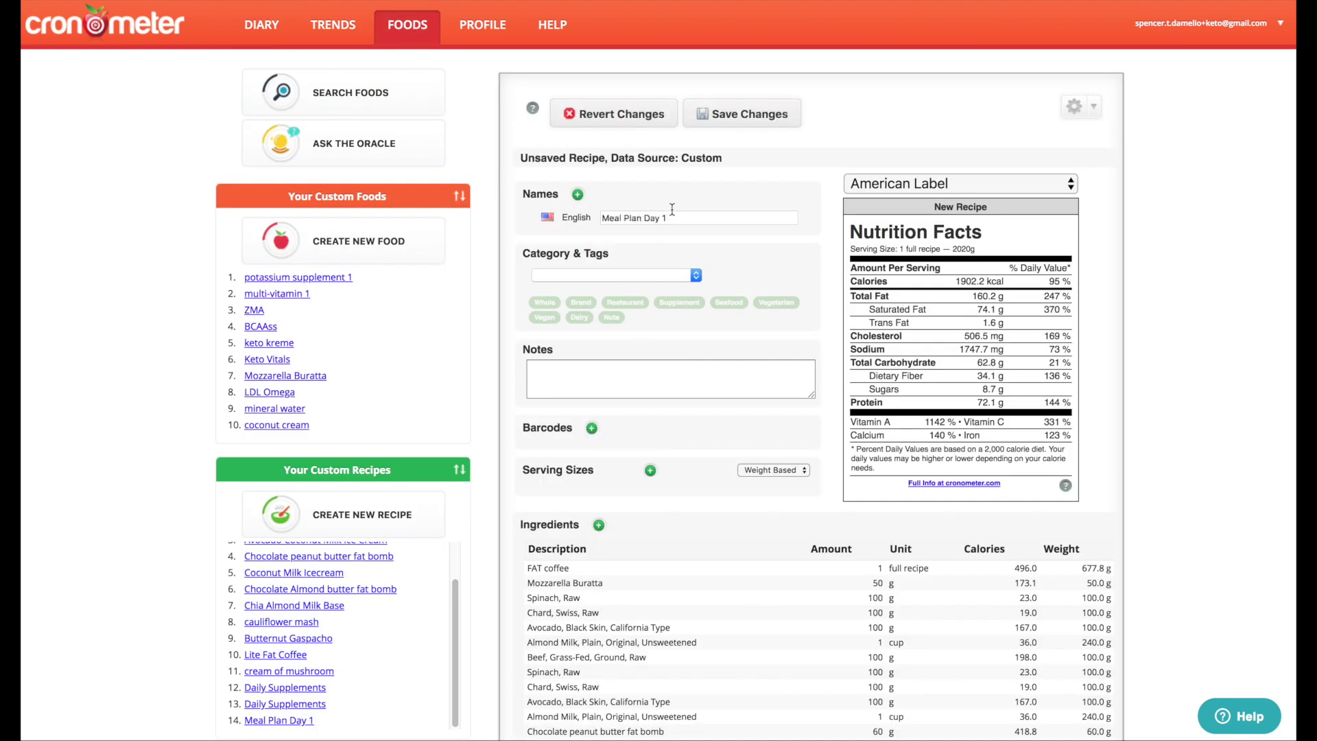
left_click(760, 122)
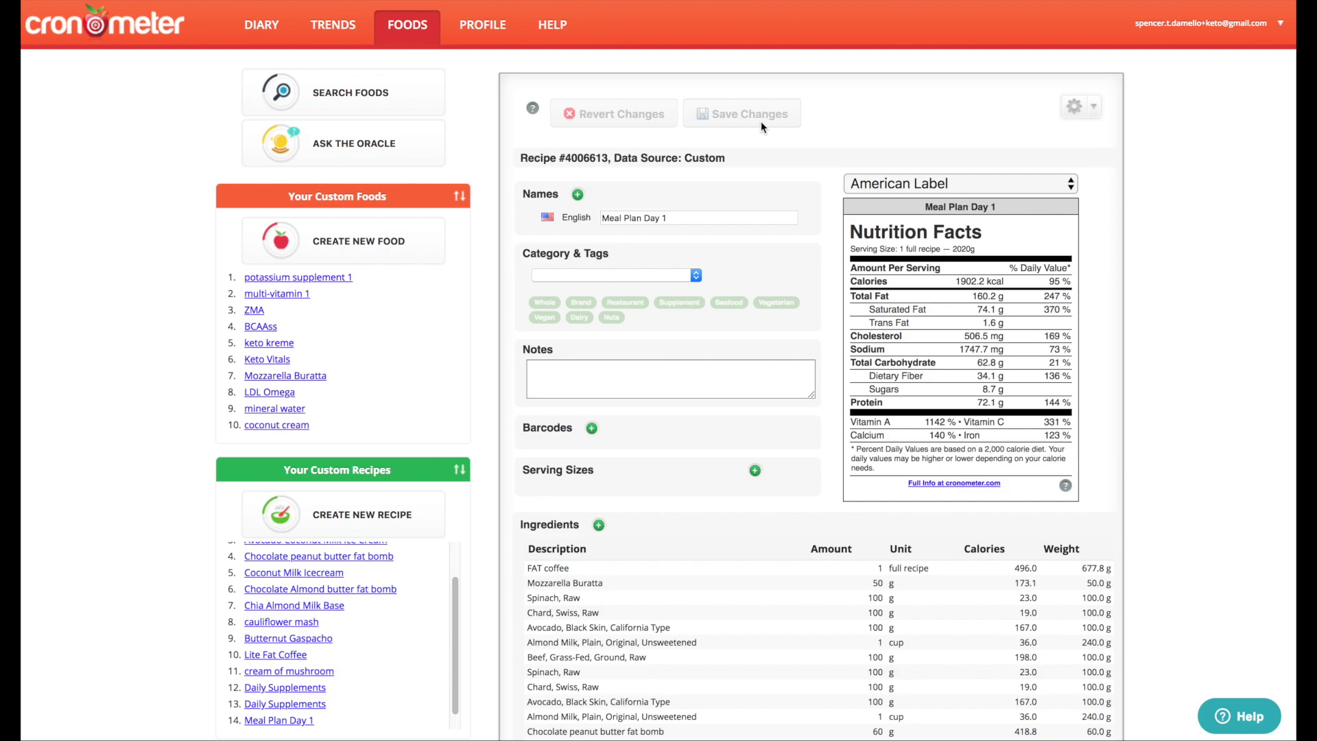
Find the custom recipe Meal Plan Day 1 with the search term "meal" and add one full recipe to the April 2 diary
left_click(262, 25)
left_click(540, 79)
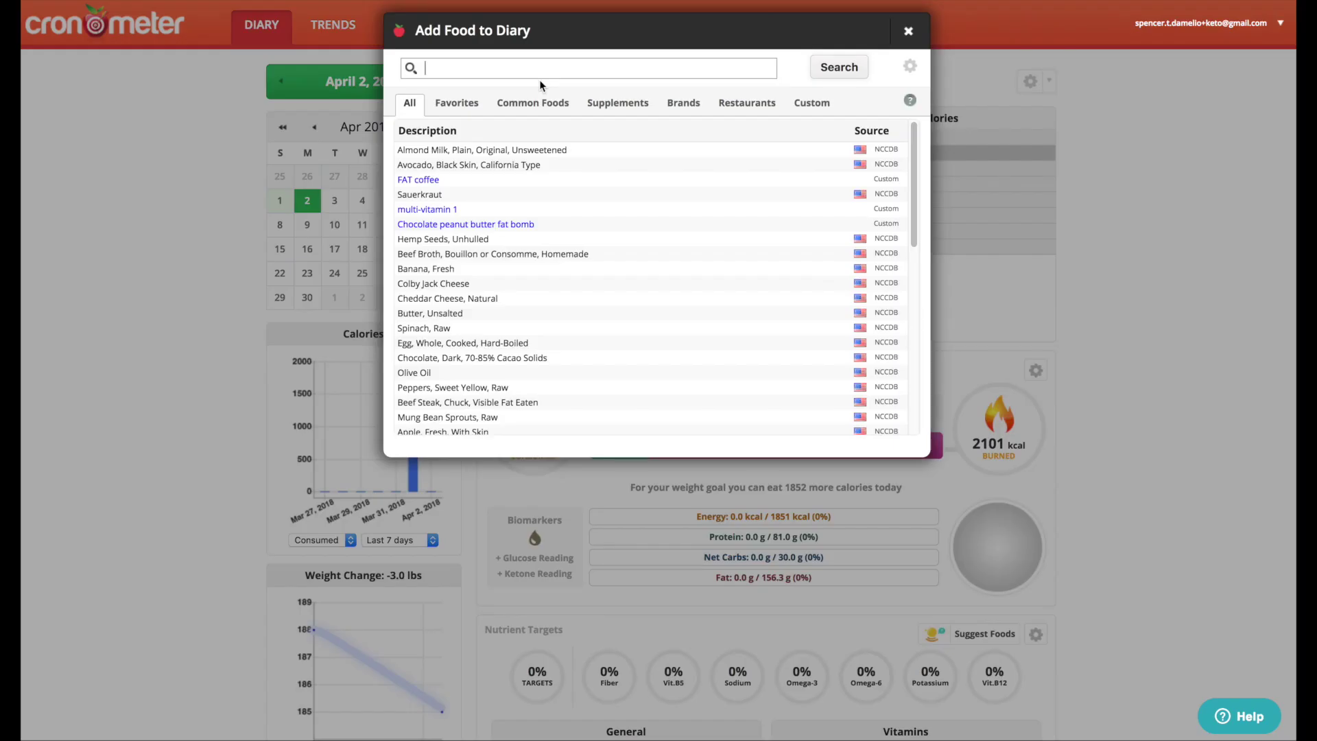
left_click(802, 104)
type("meal")
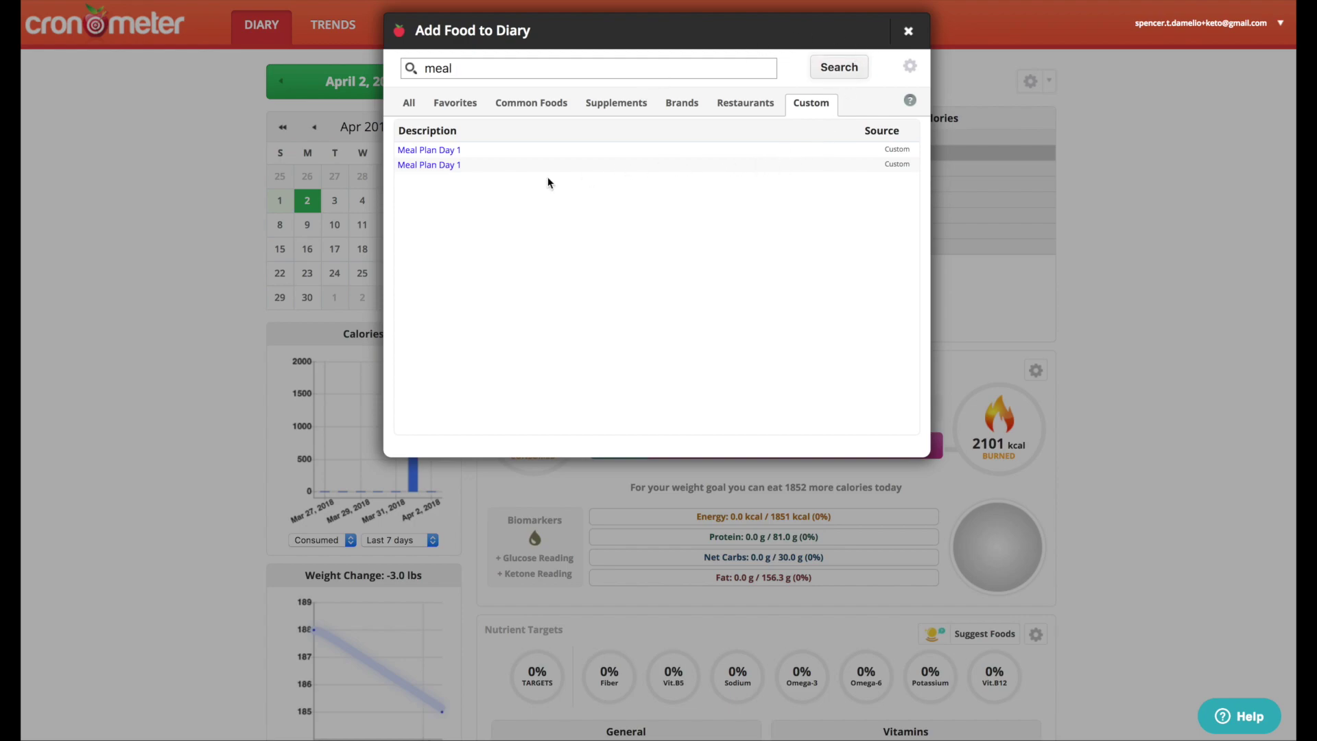
left_click(455, 153)
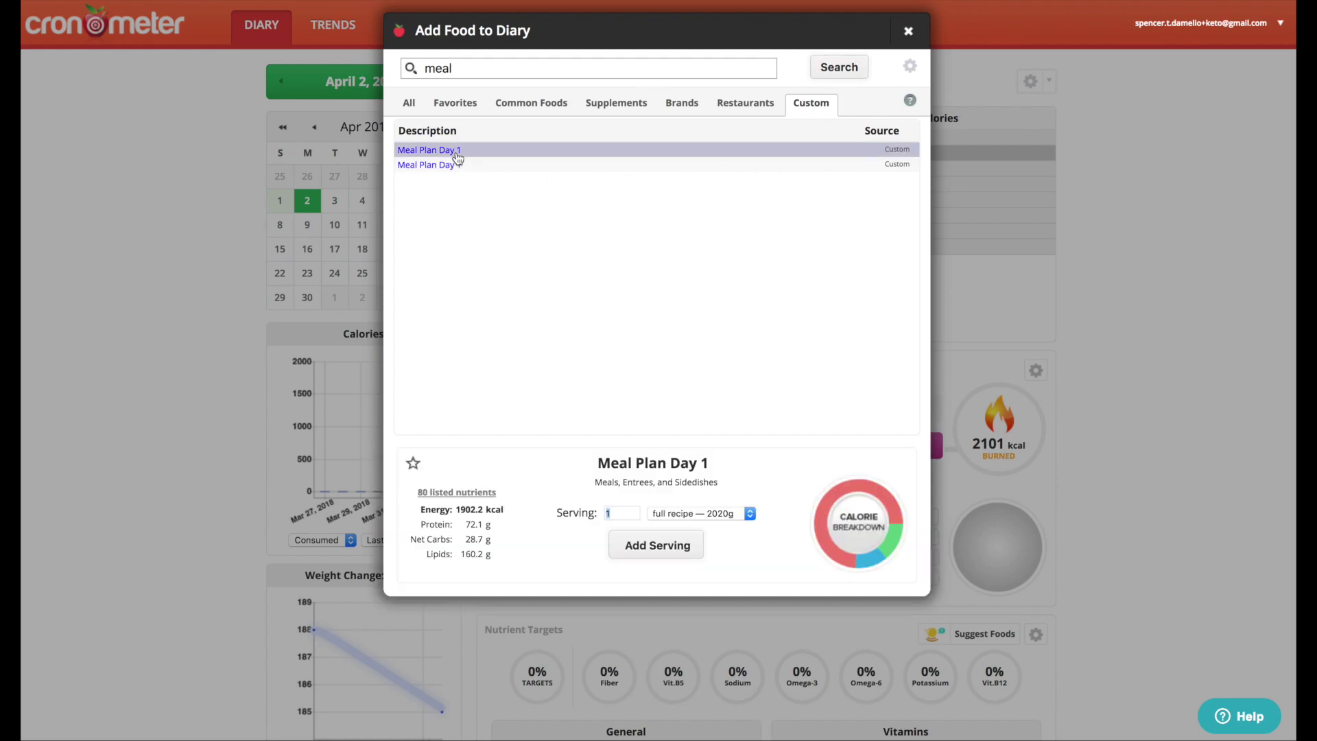
left_click(648, 548)
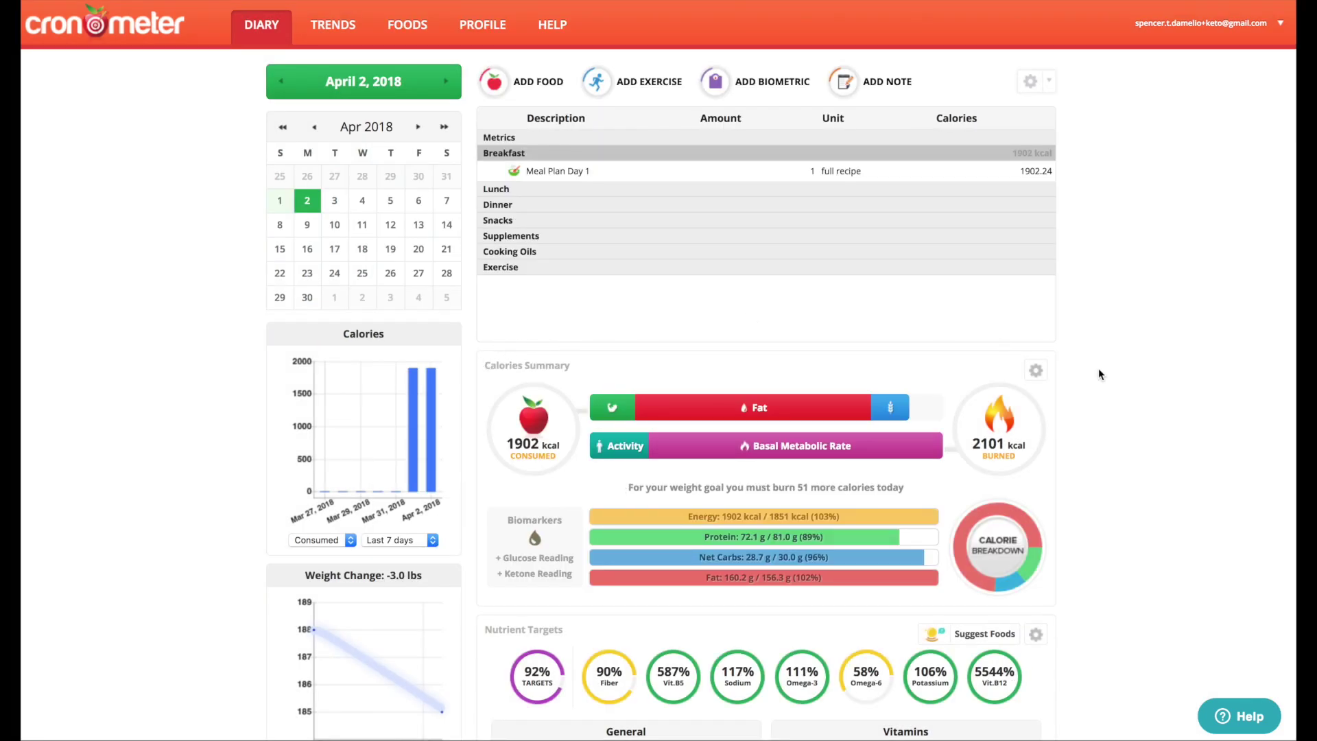
Explode the Meal Plan Day 1 entry under Breakfast on April 2 into its individual food and supplement items
left_click(561, 177)
right_click(561, 178)
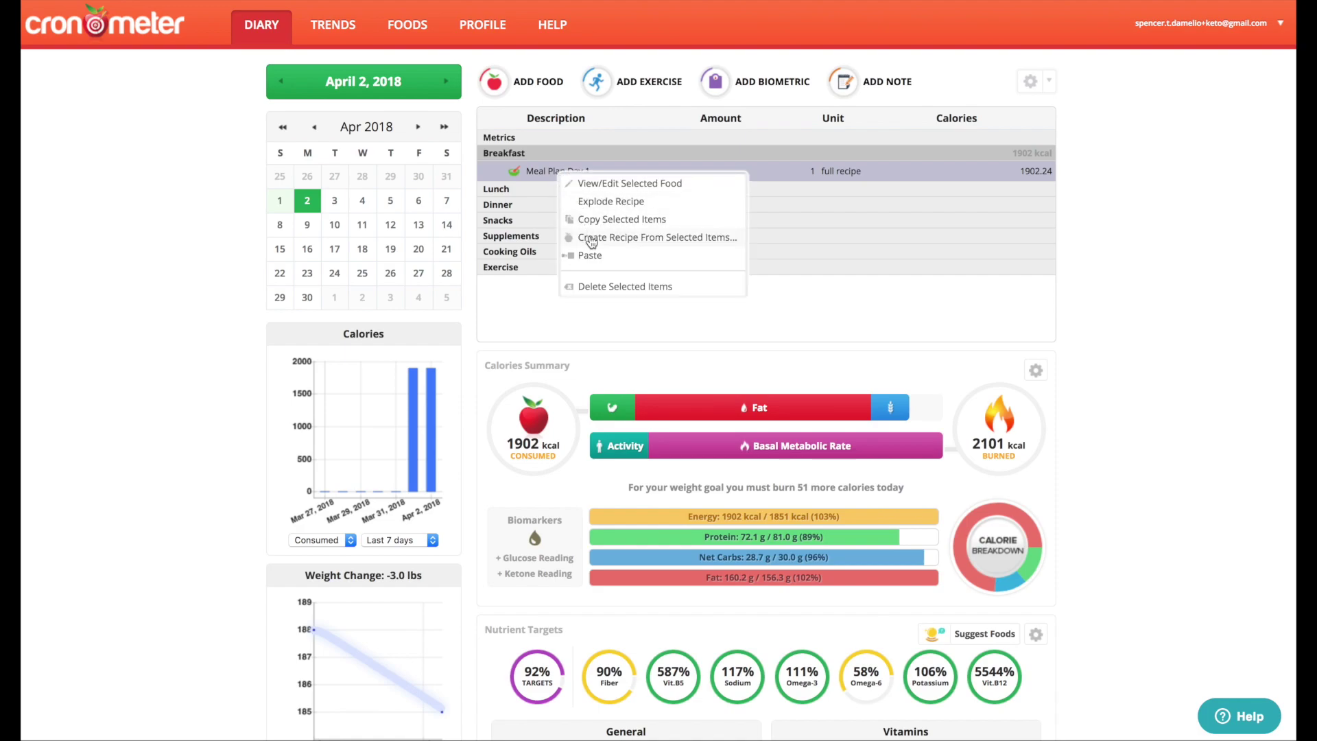
left_click(600, 206)
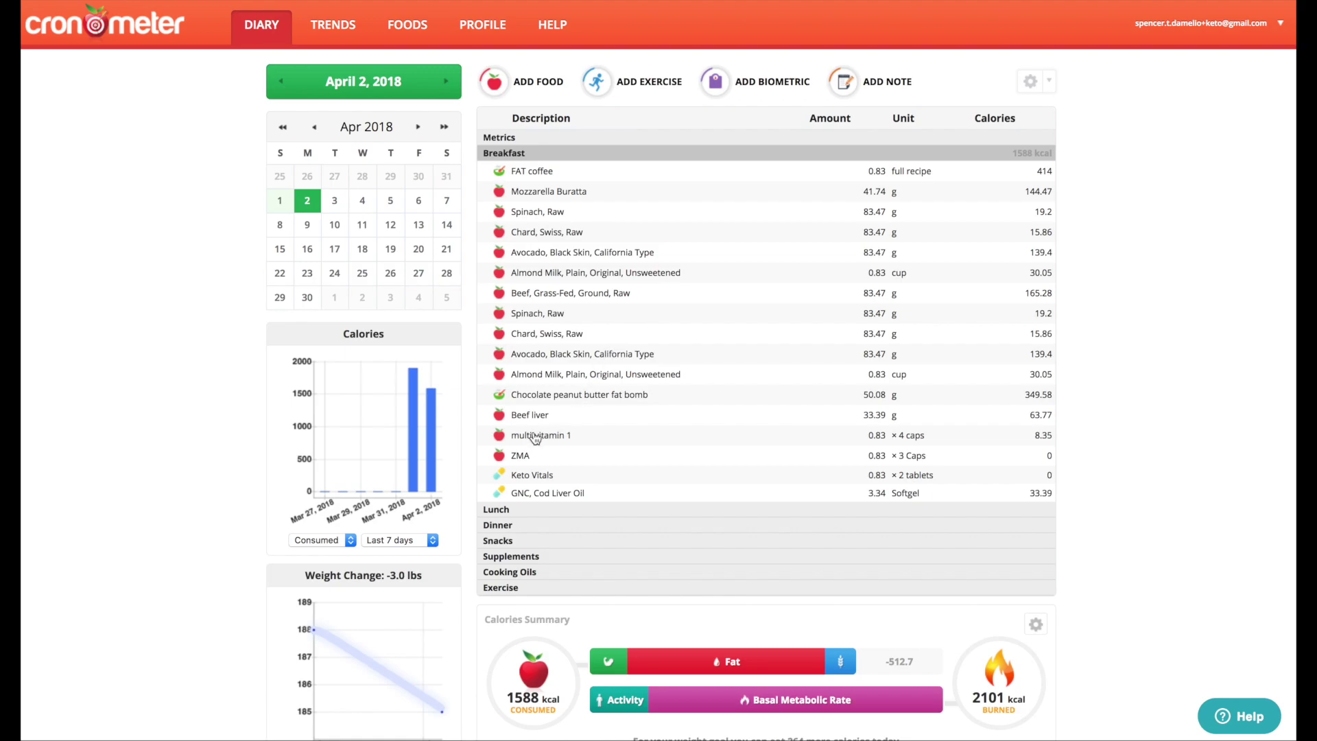
left_click_drag(534, 439, 522, 494)
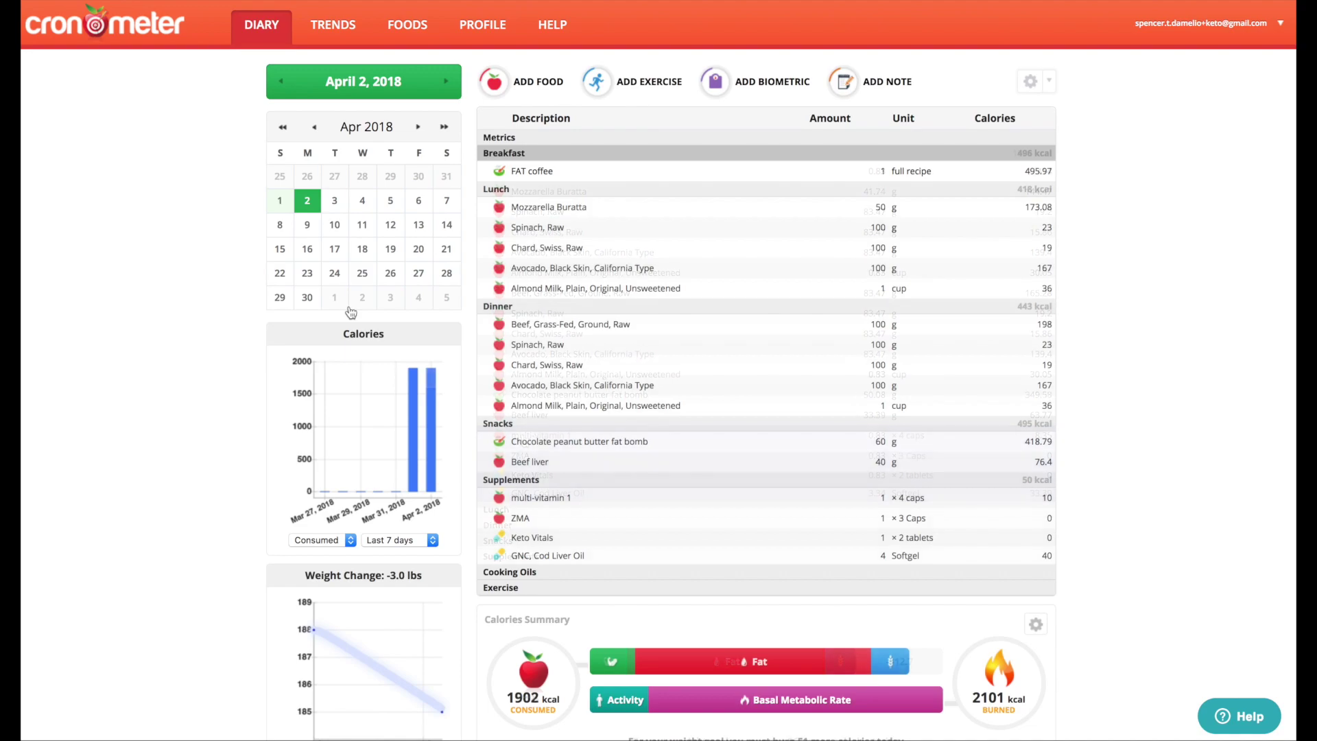